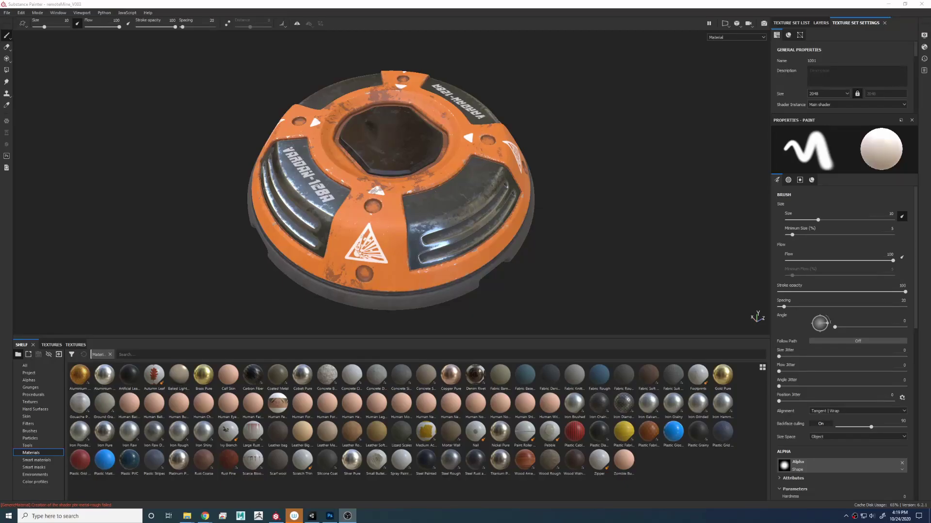
{"action": "left_click_drag", "start_coordinate": [311, 199], "coordinate": [451, 112], "text": "alt"}
{"action": "middle_click_drag", "start_coordinate": [450, 111], "coordinate": [361, 136], "text": "alt"}
{"action": "left_click_drag", "start_coordinate": [361, 137], "coordinate": [379, 117], "text": "alt"}
{"action": "middle_click_drag", "start_coordinate": [485, 118], "coordinate": [359, 162], "text": "alt"}
{"action": "left_click_drag", "start_coordinate": [468, 157], "coordinate": [508, 199], "text": "alt"}
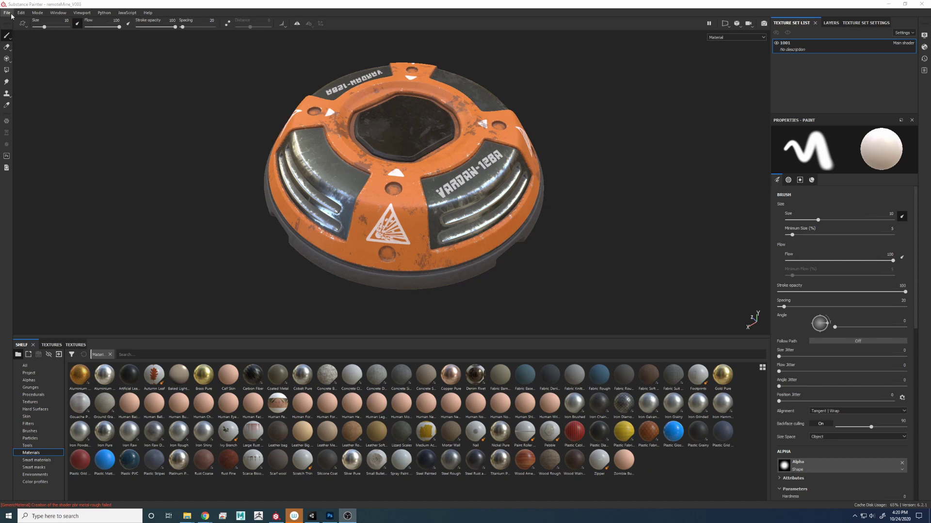
Open the texture export with output directory mineTutorial/texture/unreal and the Unreal Engine 4 (Packed) output template
{"action": "left_click", "coordinate": [7, 13]}
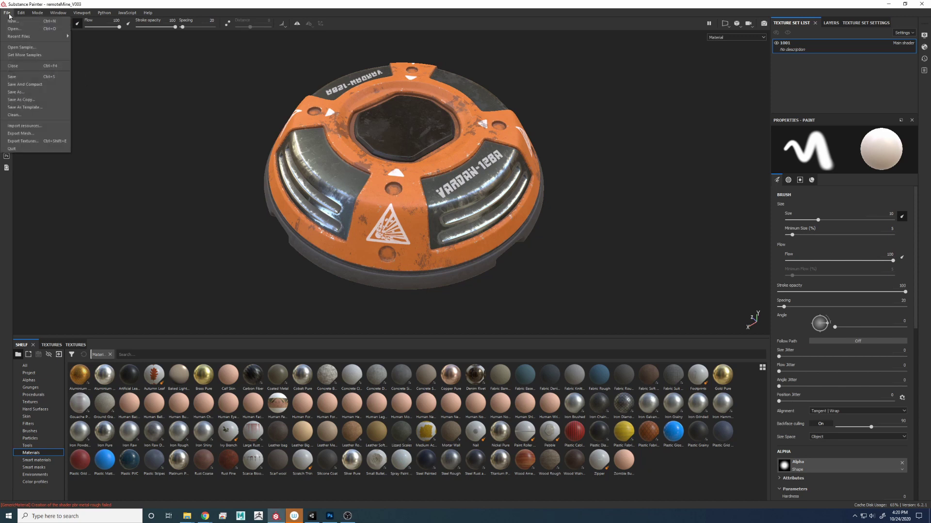
{"action": "left_click", "coordinate": [43, 141]}
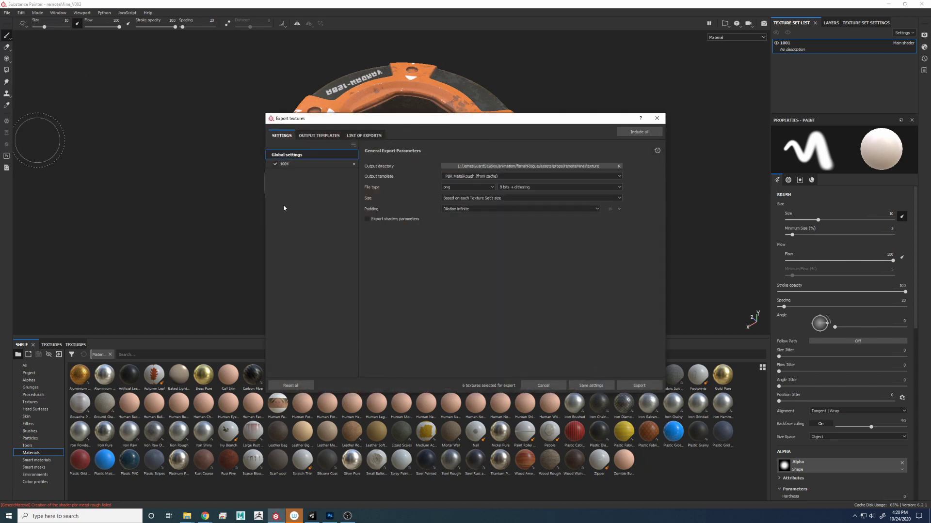
{"action": "left_click", "coordinate": [539, 166]}
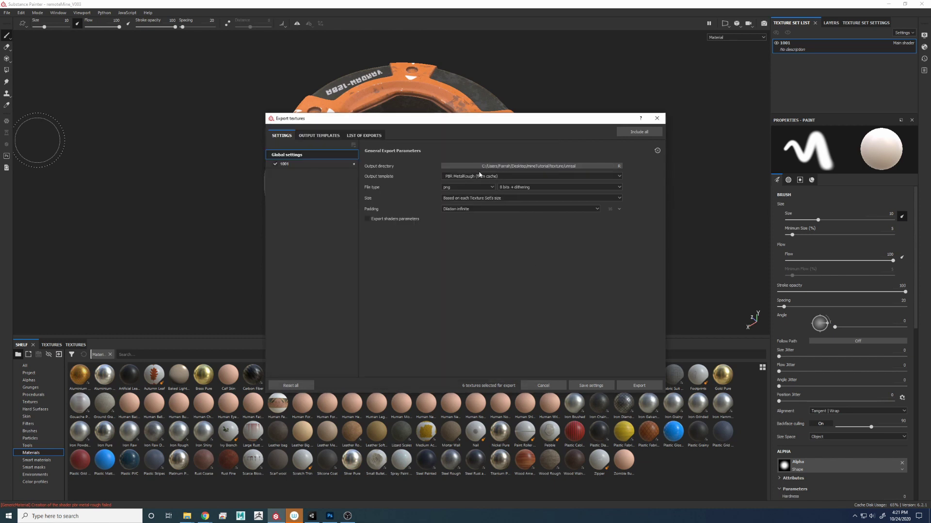
{"action": "left_click", "coordinate": [480, 177]}
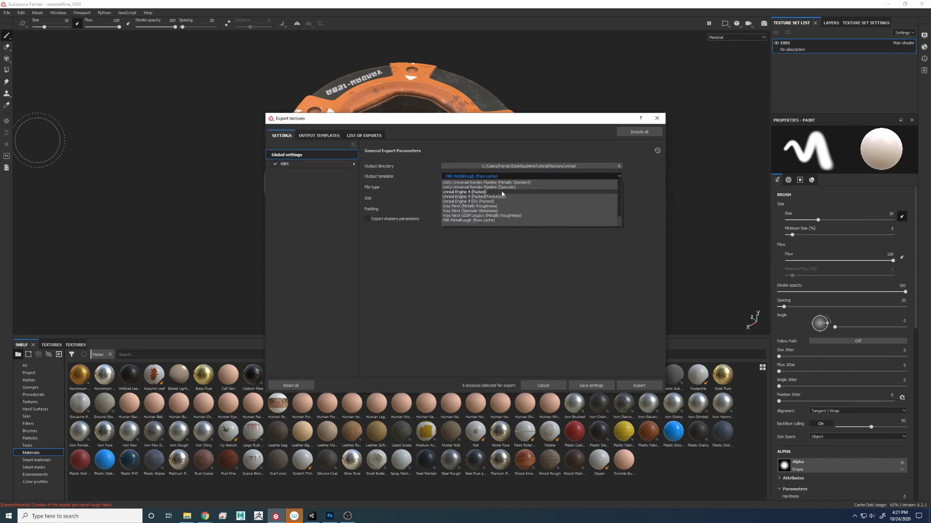
{"action": "left_click", "coordinate": [485, 192]}
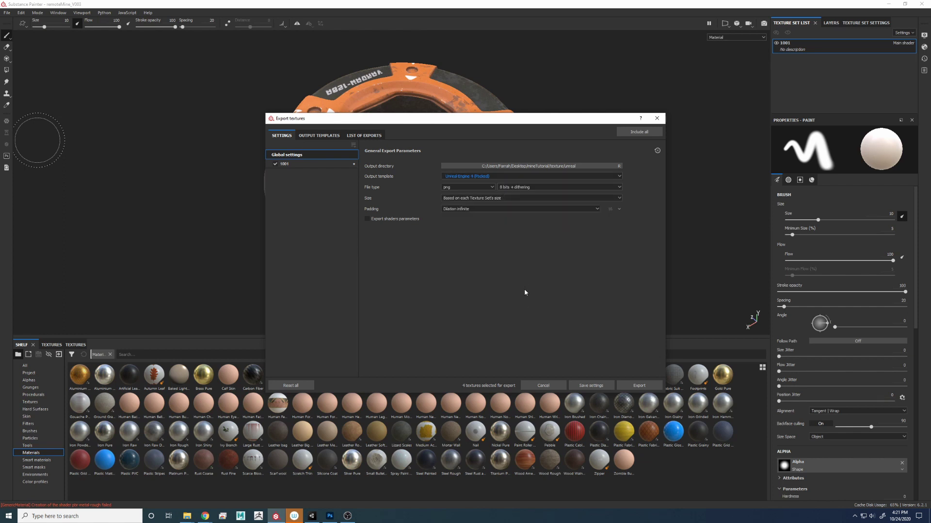
Set the export file type to png and the size to 2048, and export the textures
{"action": "left_click", "coordinate": [467, 187]}
{"action": "left_click", "coordinate": [454, 213]}
{"action": "left_click", "coordinate": [483, 200]}
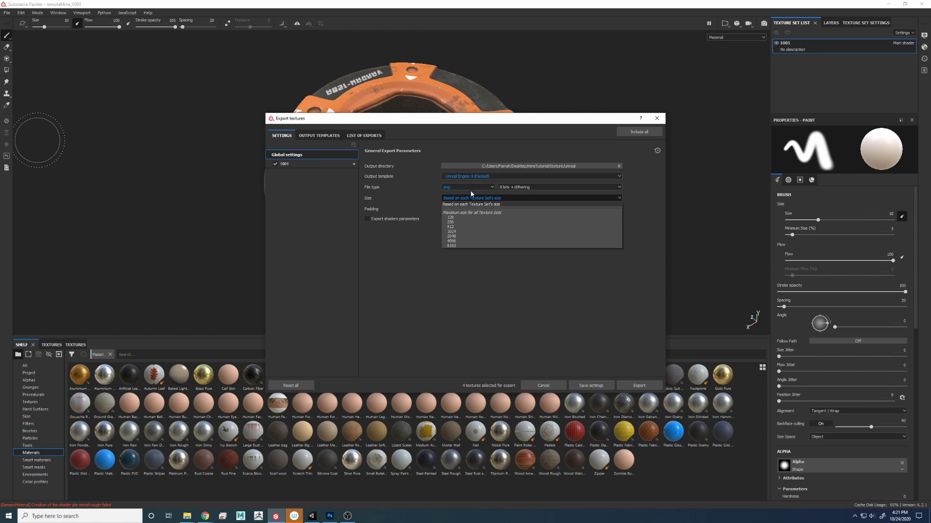
{"action": "left_click", "coordinate": [472, 238]}
{"action": "left_click", "coordinate": [635, 386]}
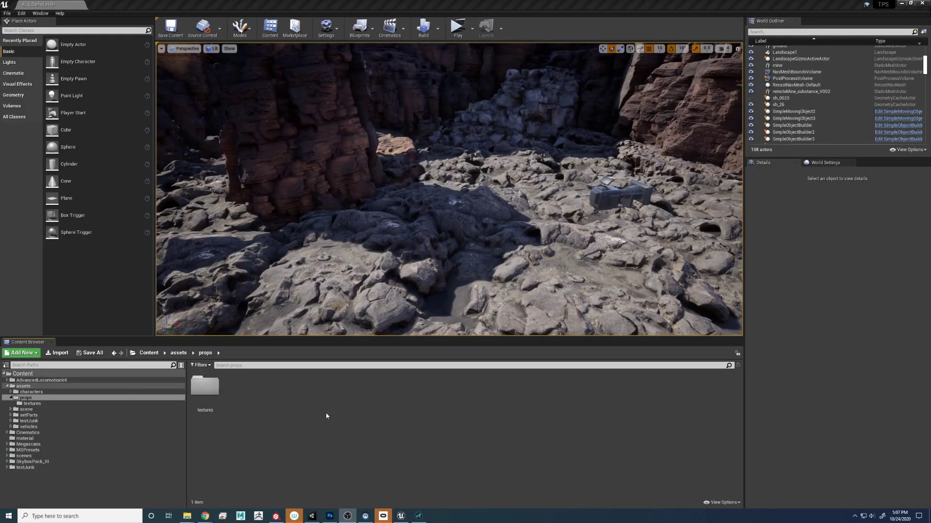
Switch to Unreal Editor and import remoteMine_substance_V002.obj into the props folder with the default import options
{"action": "right_click", "coordinate": [283, 402]}
{"action": "left_click", "coordinate": [318, 191]}
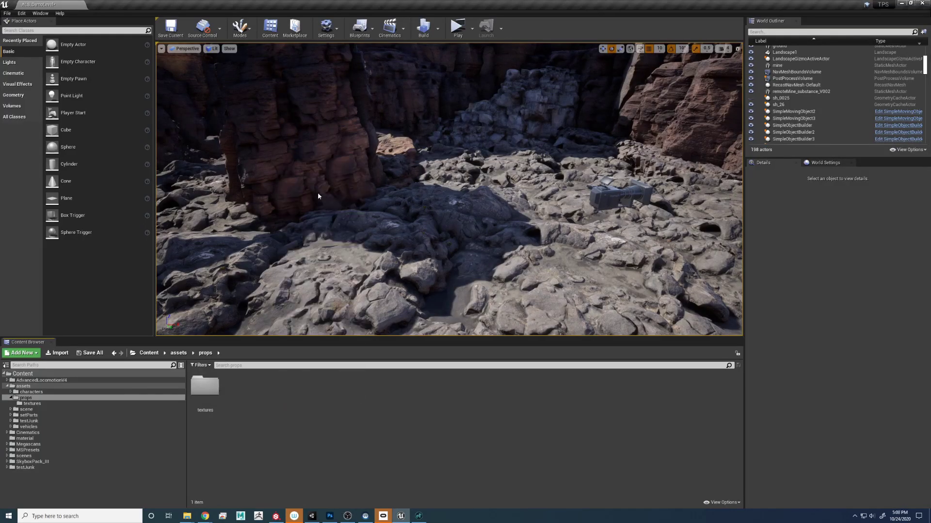
{"action": "left_click", "coordinate": [384, 95]}
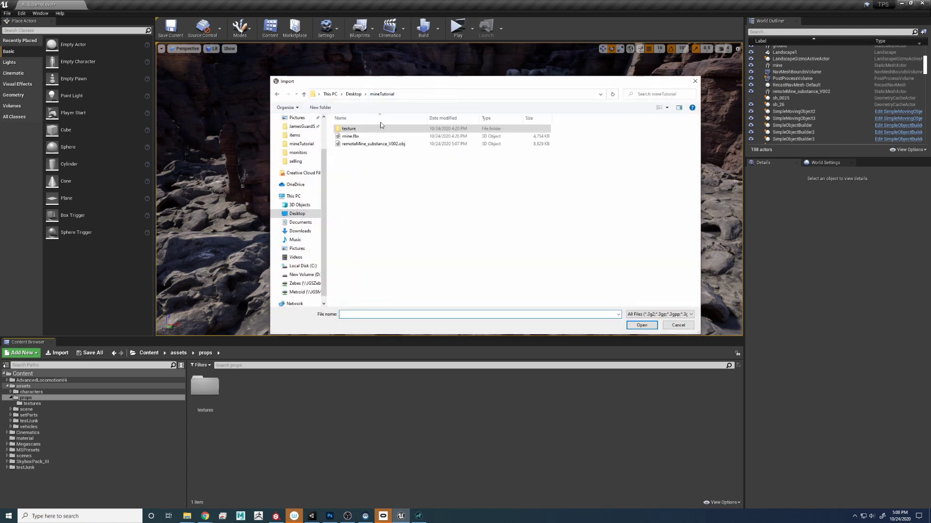
{"action": "double_click", "coordinate": [366, 144]}
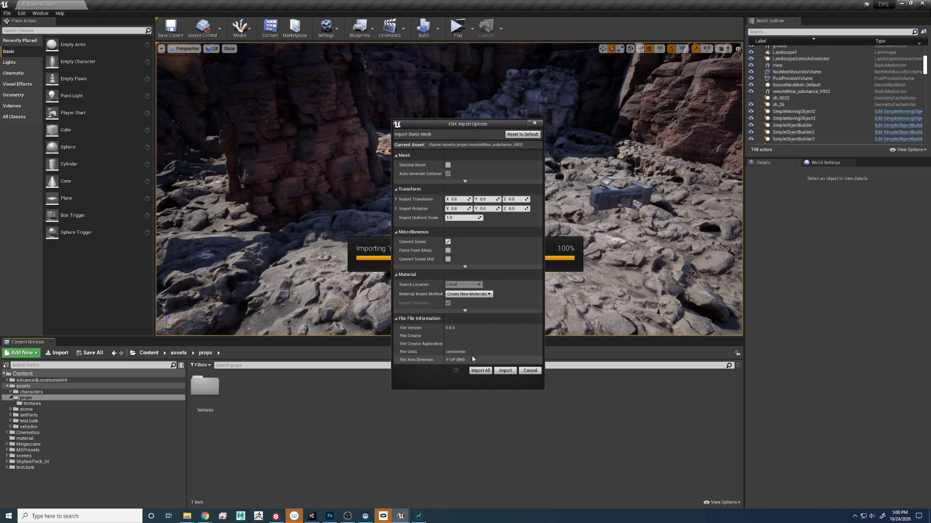
{"action": "left_click", "coordinate": [483, 372]}
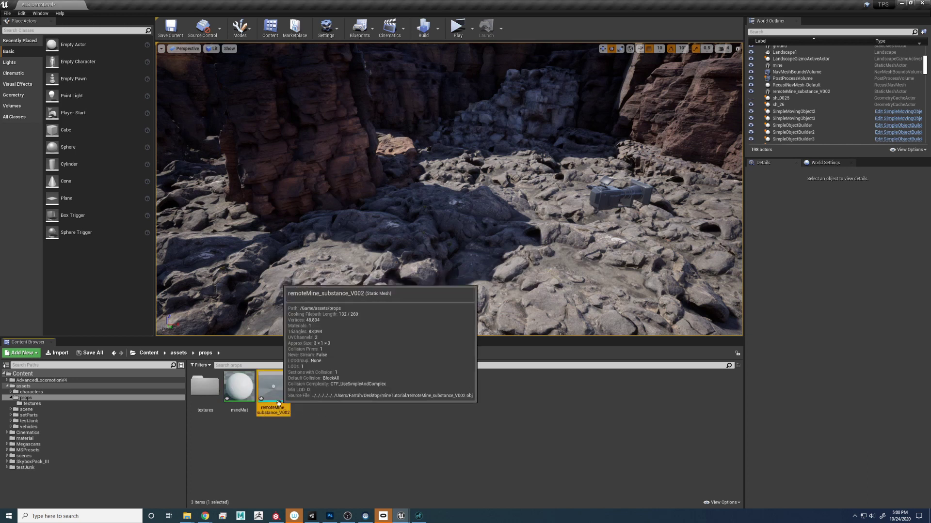
Place the remoteMine_substance_V002 mesh in the level, scale it up to 131 and rotate it to a tilted orientation
{"action": "left_click_drag", "start_coordinate": [273, 387], "coordinate": [489, 217]}
{"action": "key", "text": "r"}
{"action": "key", "text": "e"}
{"action": "left_click_drag", "start_coordinate": [429, 285], "coordinate": [484, 291]}
{"action": "left_click_drag", "start_coordinate": [410, 238], "coordinate": [432, 223]}
{"action": "left_click_drag", "start_coordinate": [467, 293], "coordinate": [447, 173]}
{"action": "key", "text": "w"}
Open the mineMat material and import the BaseColor, Normal and OcclusionRoughnessMetallic PNGs from texture/unreal into the textures folder
{"action": "double_click", "coordinate": [239, 387]}
{"action": "double_click", "coordinate": [200, 389]}
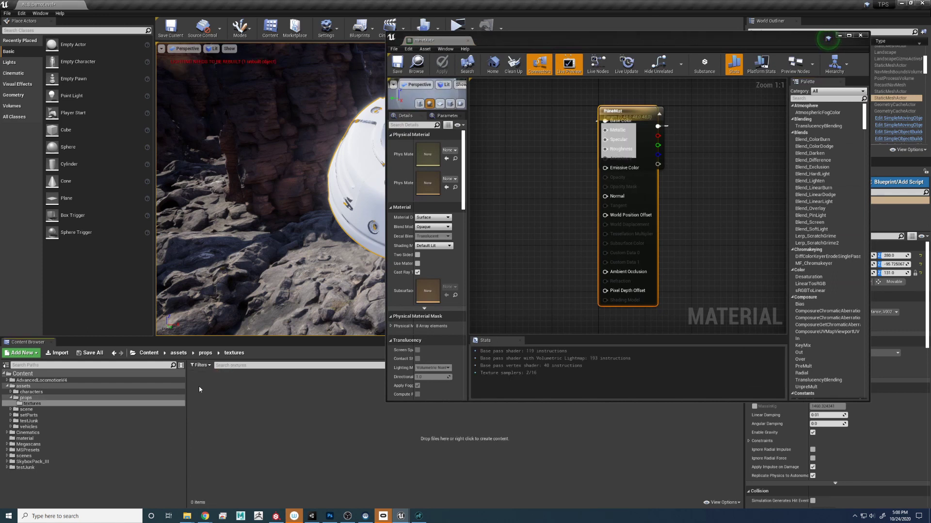
{"action": "right_click", "coordinate": [244, 411]}
{"action": "left_click", "coordinate": [315, 199]}
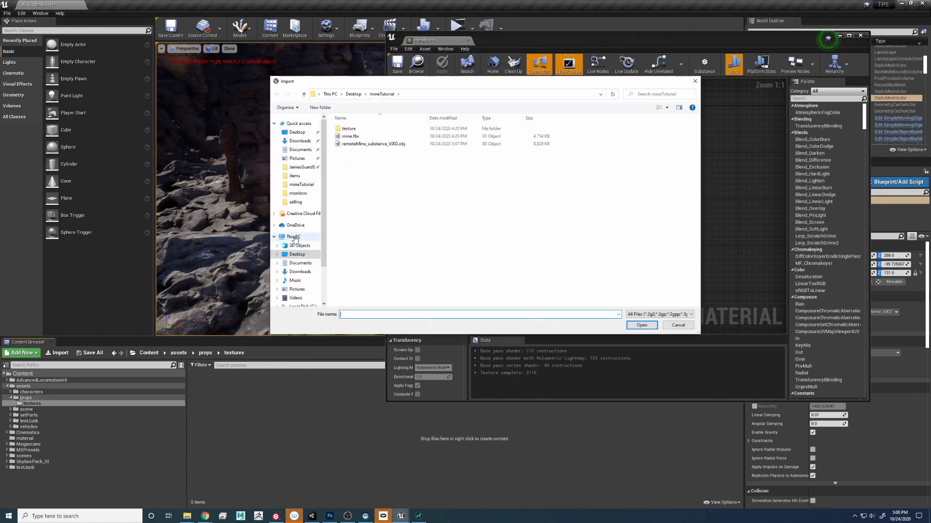
{"action": "double_click", "coordinate": [348, 128]}
{"action": "double_click", "coordinate": [351, 129]}
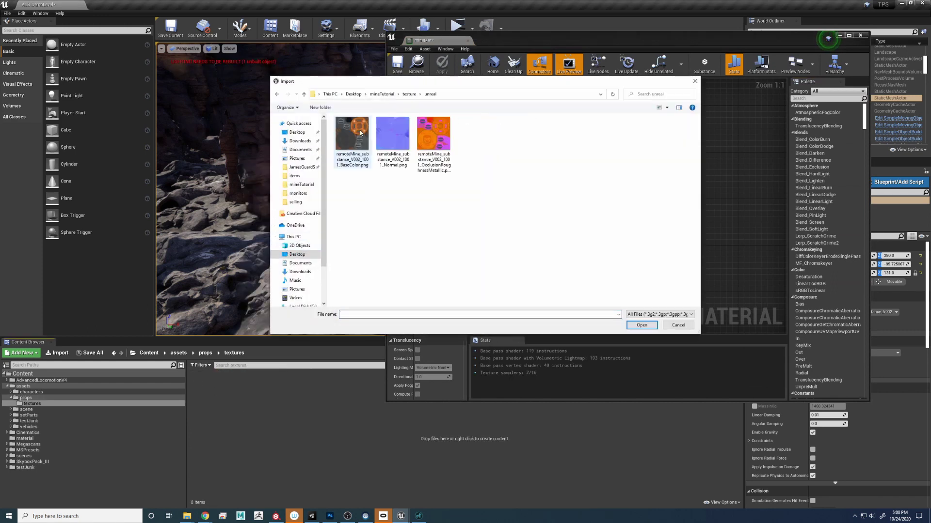
{"action": "left_click", "coordinate": [361, 133]}
{"action": "left_click", "coordinate": [438, 141], "text": "shift"}
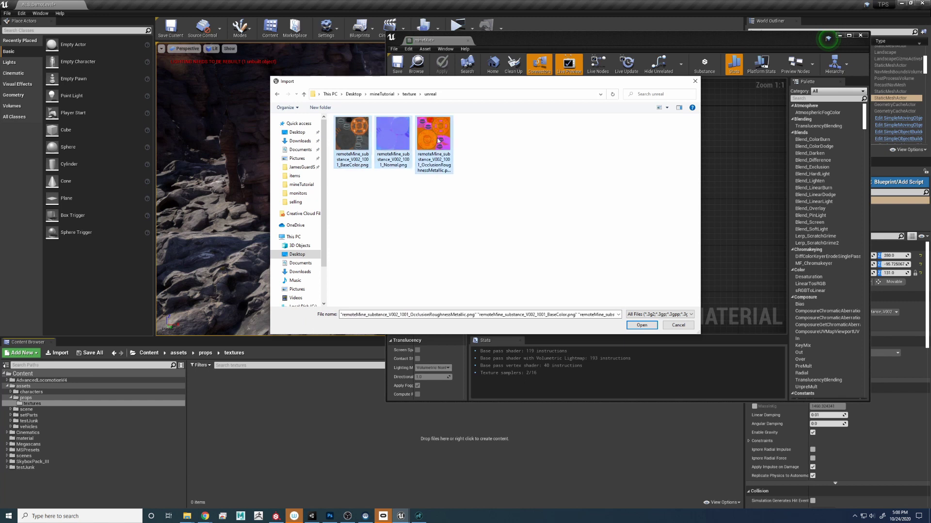
{"action": "left_click", "coordinate": [652, 325]}
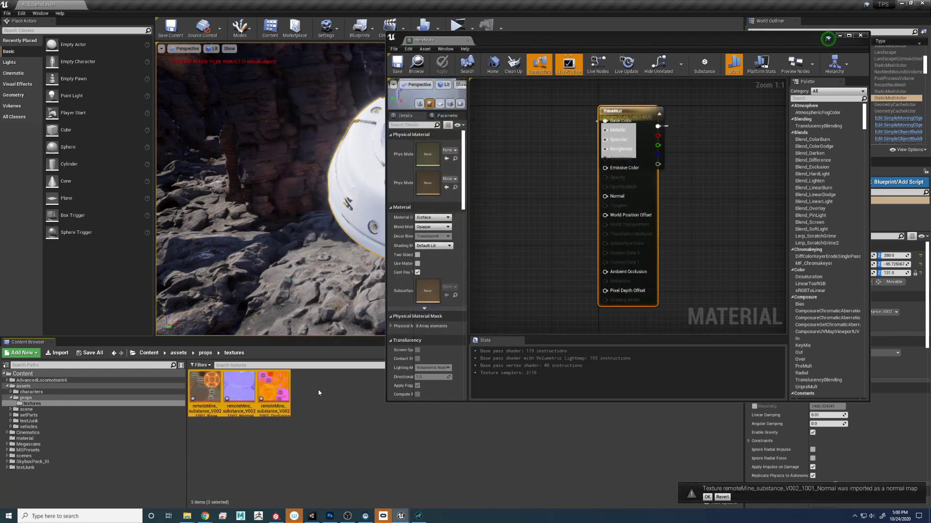
Disable sRGB on the OcclusionRoughnessMetallic texture, then save and close it
{"action": "double_click", "coordinate": [273, 386]}
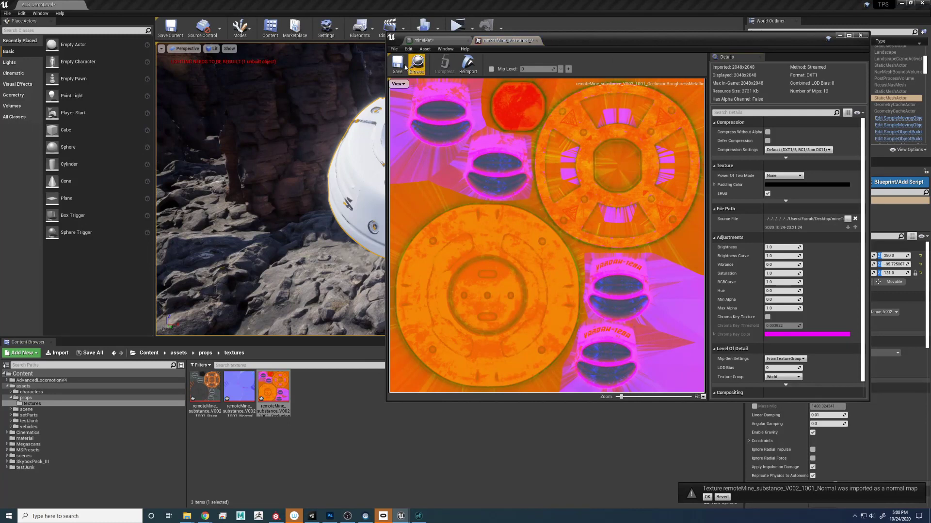
{"action": "left_click", "coordinate": [767, 193]}
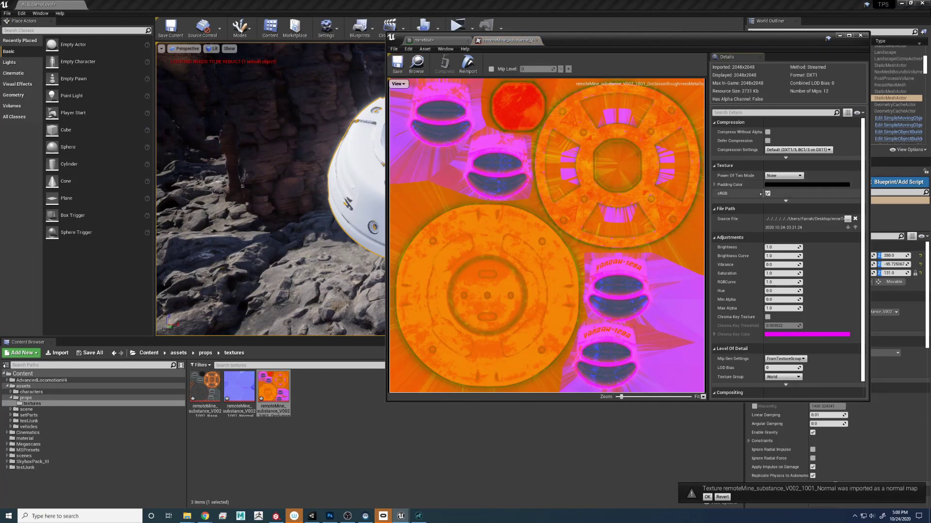
{"action": "left_click", "coordinate": [768, 194]}
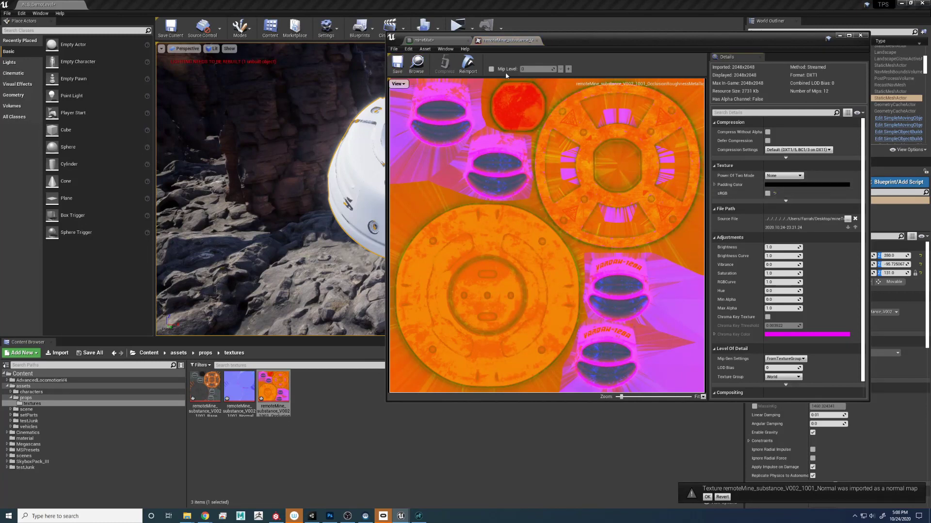
{"action": "left_click", "coordinate": [402, 63]}
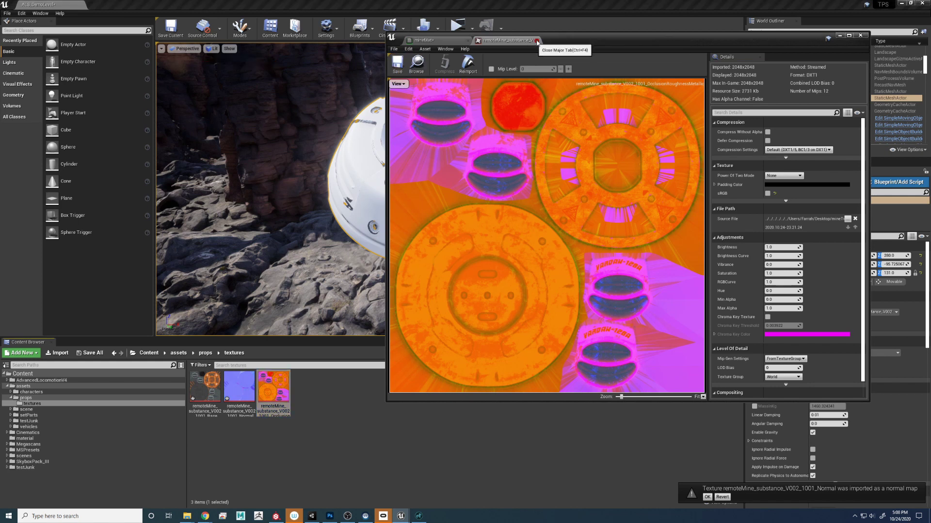
{"action": "left_click", "coordinate": [532, 40]}
Make room beside the mineMat output node and delete the default Param colour node from the material graph
{"action": "left_click_drag", "start_coordinate": [635, 116], "coordinate": [738, 115]}
{"action": "left_click", "coordinate": [635, 115]}
{"action": "left_click_drag", "start_coordinate": [635, 116], "coordinate": [578, 138]}
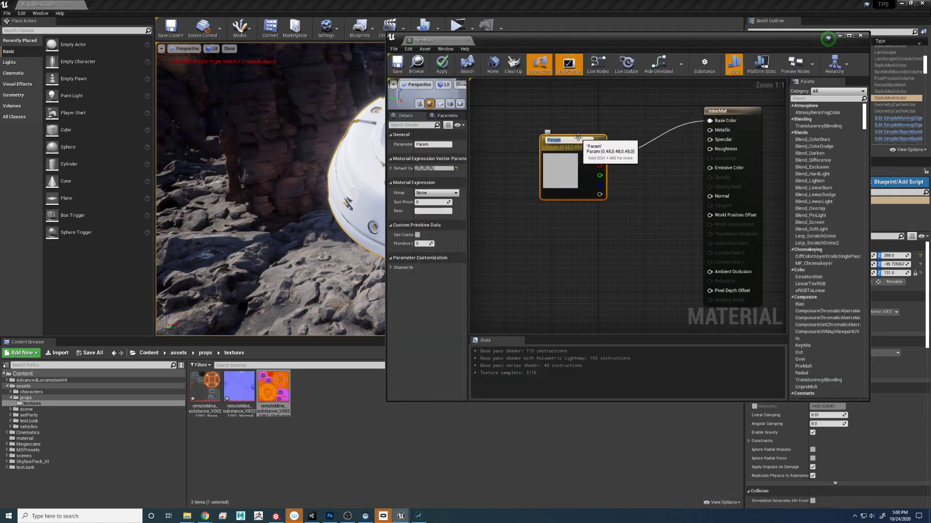
{"action": "left_click", "coordinate": [625, 147]}
{"action": "left_click", "coordinate": [596, 139]}
{"action": "key", "text": "Delete"}
Add the BaseColor and Normal textures to the graph and connect their RGB outputs to Base Color and Normal
{"action": "left_click_drag", "start_coordinate": [205, 388], "coordinate": [508, 120]}
{"action": "left_click", "coordinate": [595, 152]}
{"action": "left_click_drag", "start_coordinate": [572, 130], "coordinate": [720, 122]}
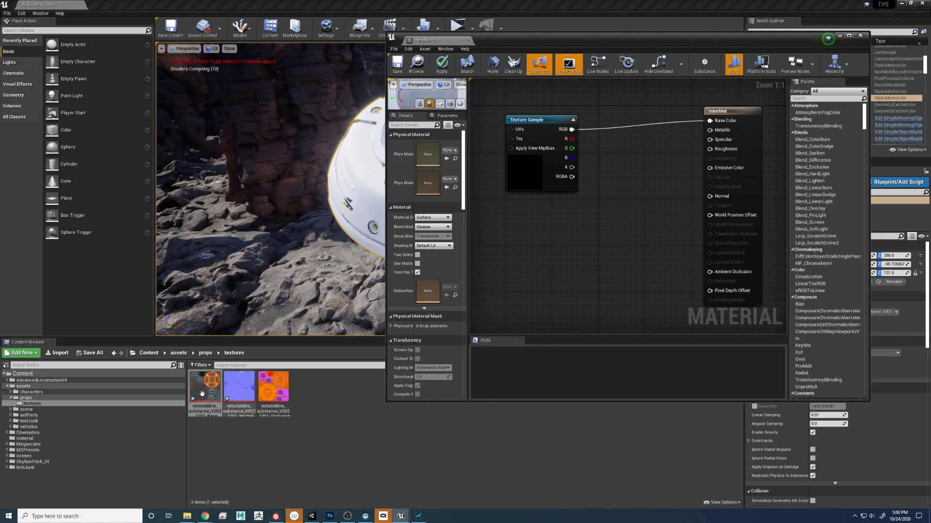
{"action": "left_click_drag", "start_coordinate": [239, 388], "coordinate": [710, 197]}
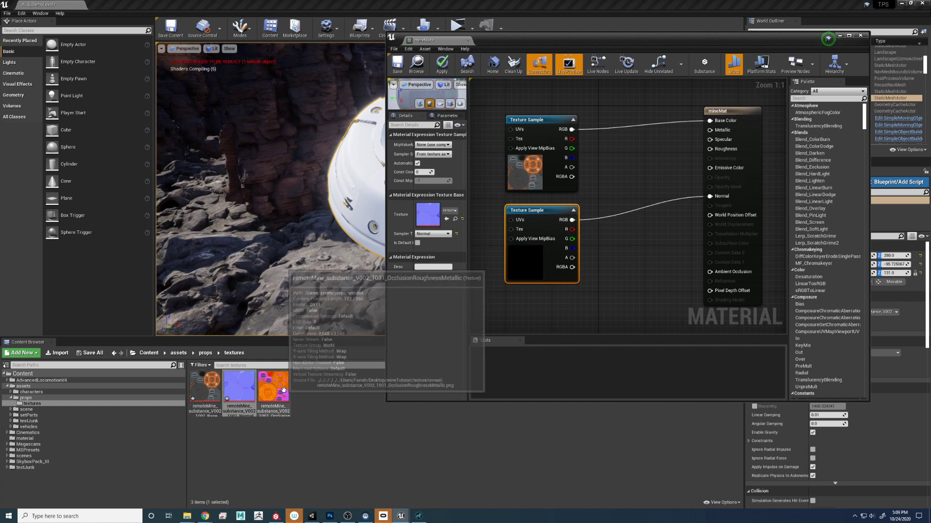
Add the OcclusionRoughnessMetallic texture, connect R to Ambient Occlusion, G to Roughness and B to Metallic, and save the material
{"action": "left_click_drag", "start_coordinate": [274, 388], "coordinate": [599, 312]}
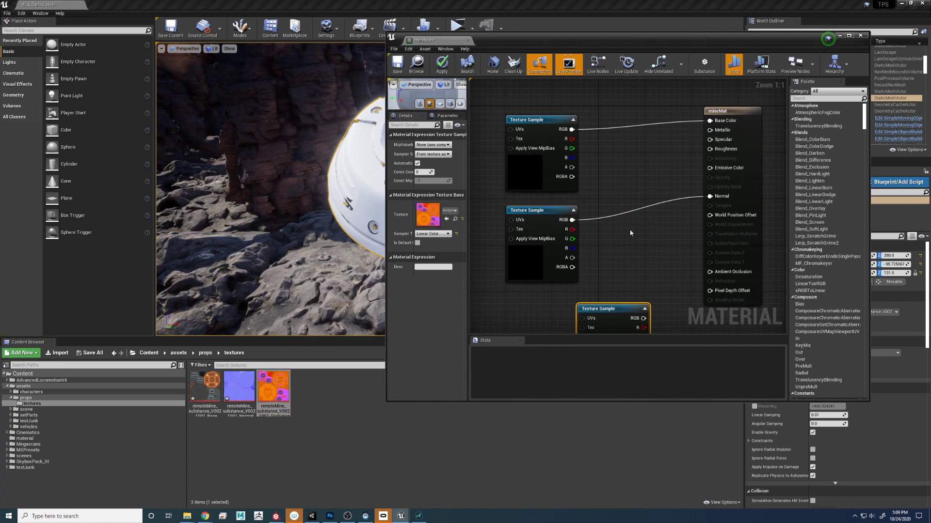
{"action": "right_click_drag", "start_coordinate": [635, 259], "coordinate": [623, 192]}
{"action": "left_click_drag", "start_coordinate": [602, 243], "coordinate": [538, 231]}
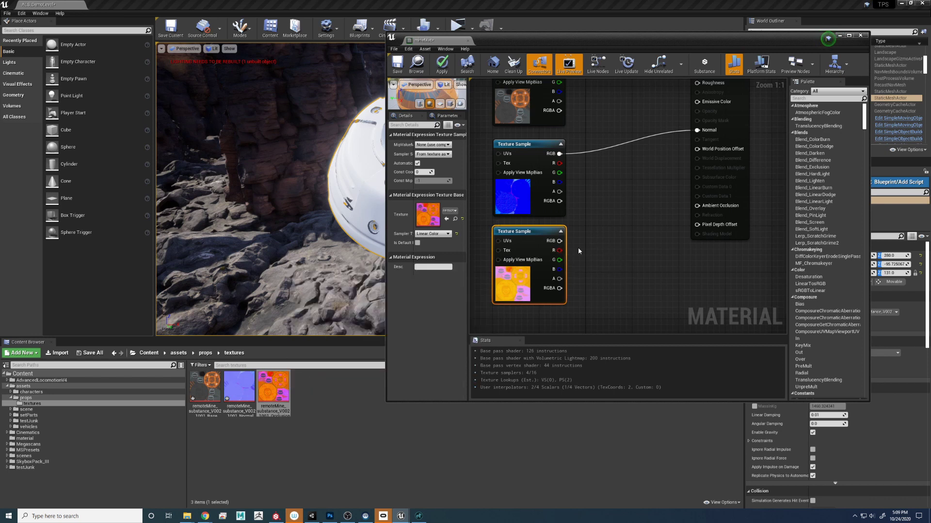
{"action": "left_click_drag", "start_coordinate": [559, 250], "coordinate": [700, 205]}
{"action": "left_click_drag", "start_coordinate": [561, 262], "coordinate": [696, 173]}
{"action": "right_click_drag", "start_coordinate": [615, 211], "coordinate": [604, 143]}
{"action": "left_click_drag", "start_coordinate": [551, 290], "coordinate": [689, 105]}
{"action": "key", "text": "ctrl+s"}
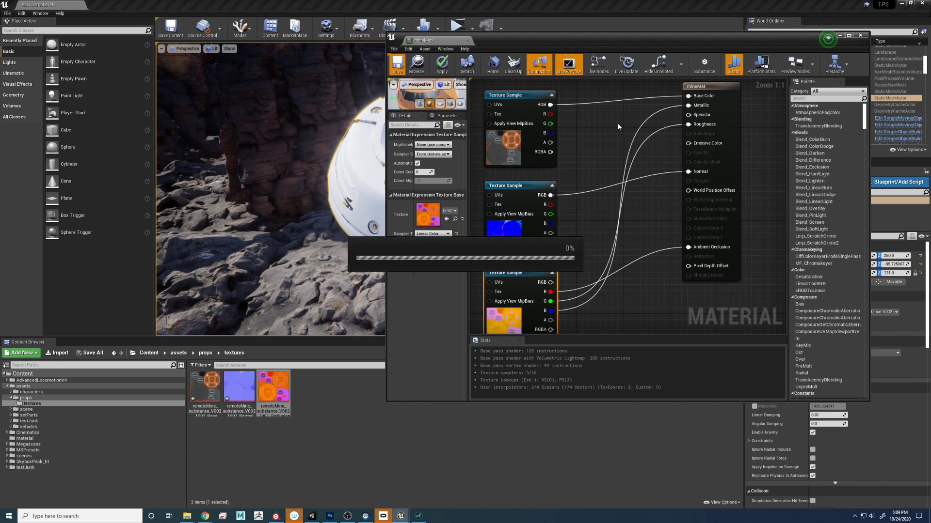
Check the sampler type of each of the three Texture Sample nodes, then save the material and close its editor
{"action": "left_click", "coordinate": [511, 96]}
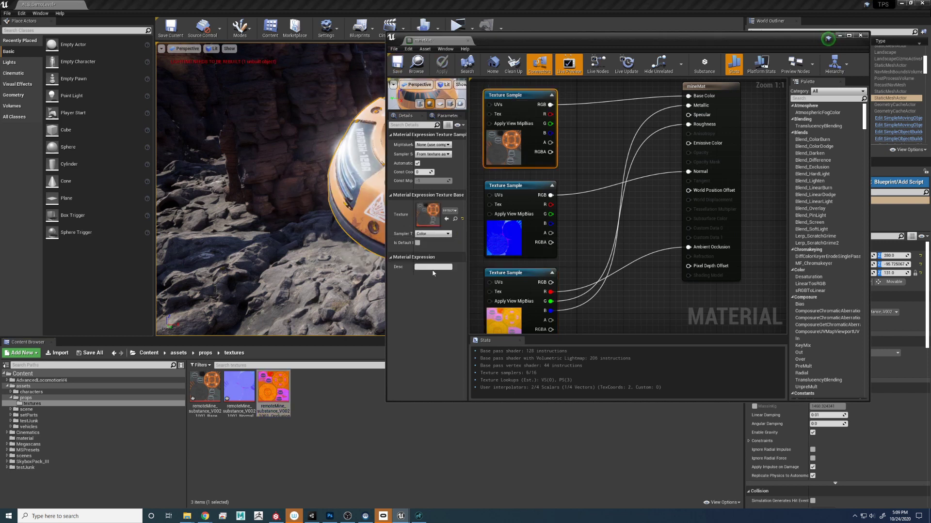
{"action": "left_click", "coordinate": [521, 190]}
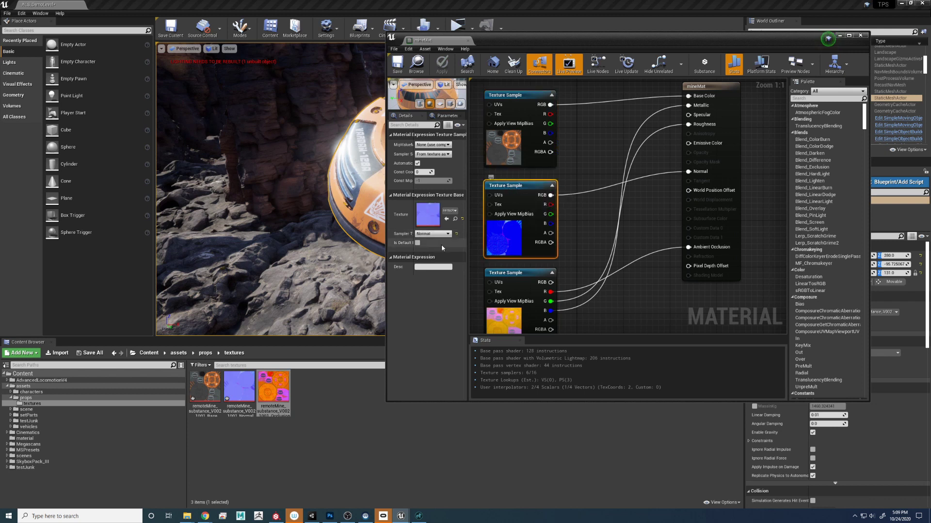
{"action": "left_click", "coordinate": [532, 283]}
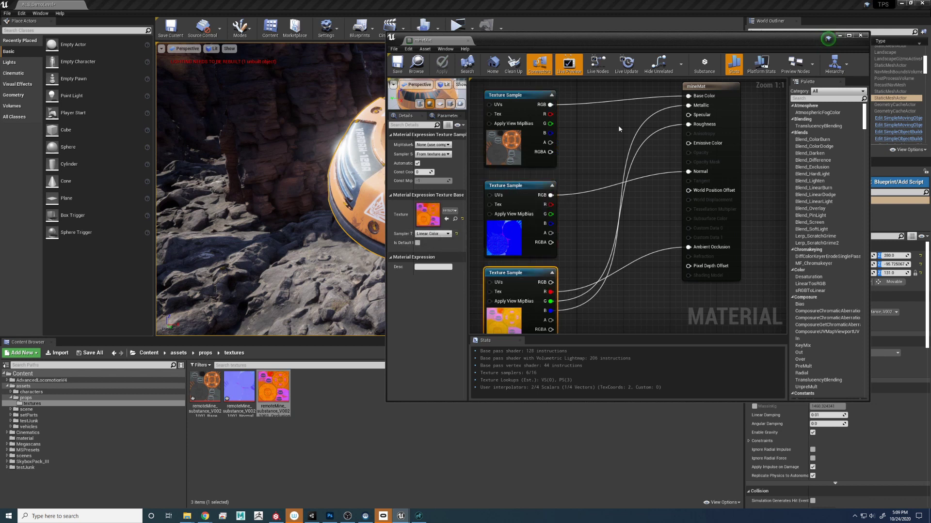
{"action": "left_click", "coordinate": [399, 69]}
{"action": "left_click", "coordinate": [858, 35]}
Rotate the textured mine in the level to a new orientation
{"action": "right_click_drag", "start_coordinate": [449, 189], "coordinate": [419, 206]}
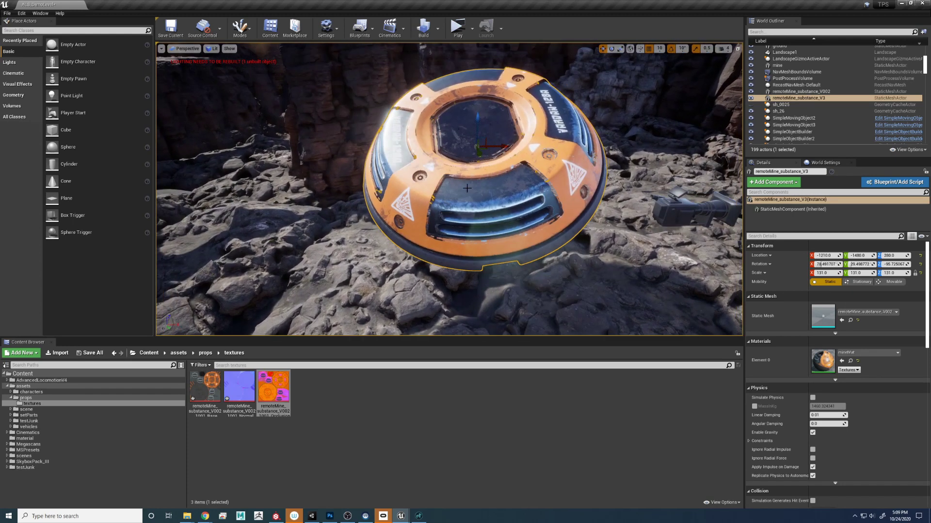
{"action": "key", "text": "e"}
{"action": "left_click_drag", "start_coordinate": [462, 158], "coordinate": [490, 156]}
{"action": "left_click_drag", "start_coordinate": [417, 103], "coordinate": [359, 204]}
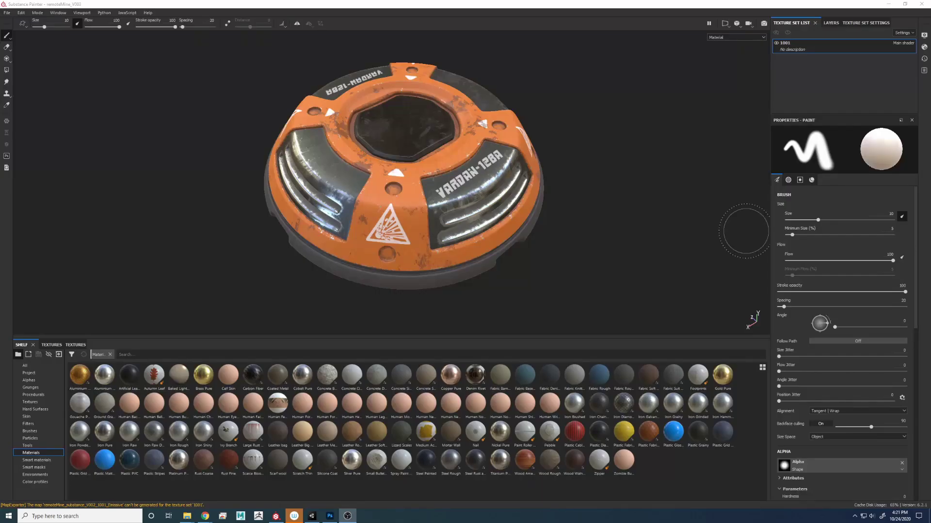
Export the mine's textures as PNG to the unity folder using the Unity Universal Render Pipeline (Metallic Standard) template, then close the export dialog
{"action": "left_click", "coordinate": [7, 13]}
{"action": "left_click", "coordinate": [36, 141]}
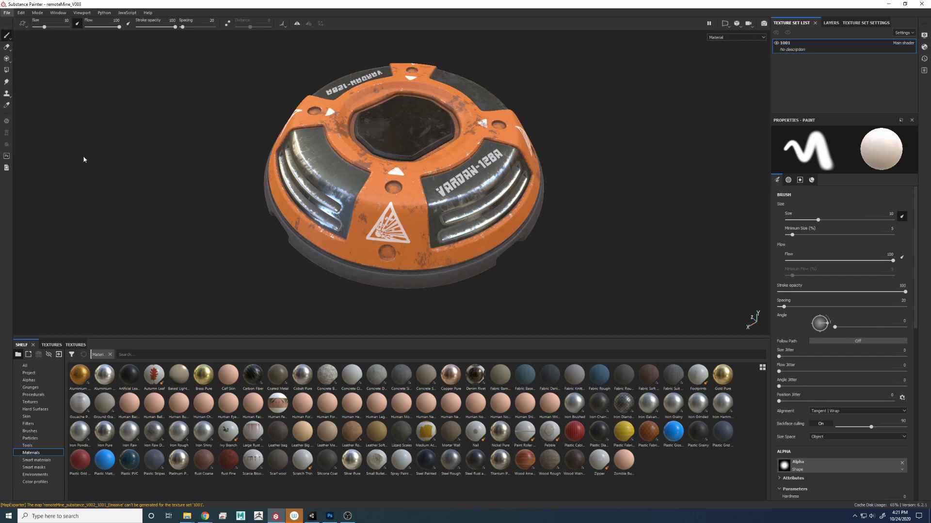
{"action": "left_click", "coordinate": [521, 177]}
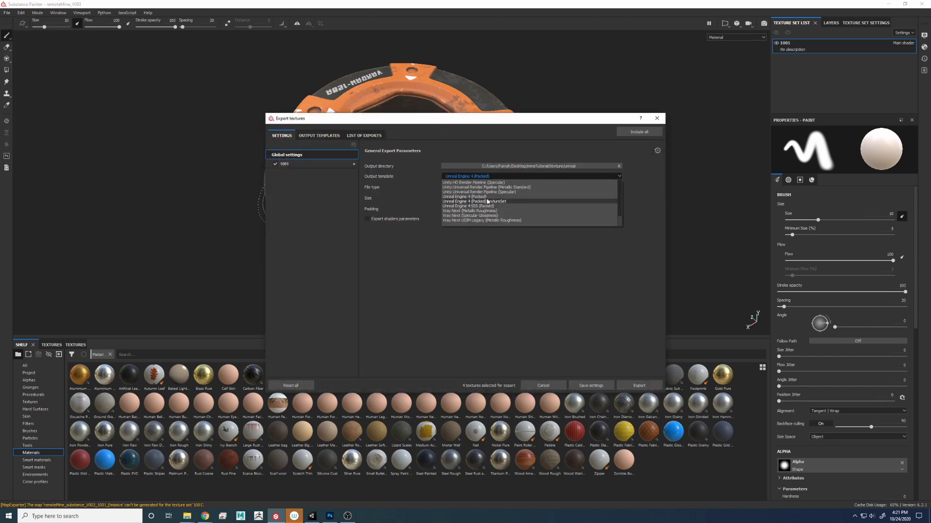
{"action": "scroll", "coordinate": [482, 207], "scroll_direction": "up", "scroll_amount": 1}
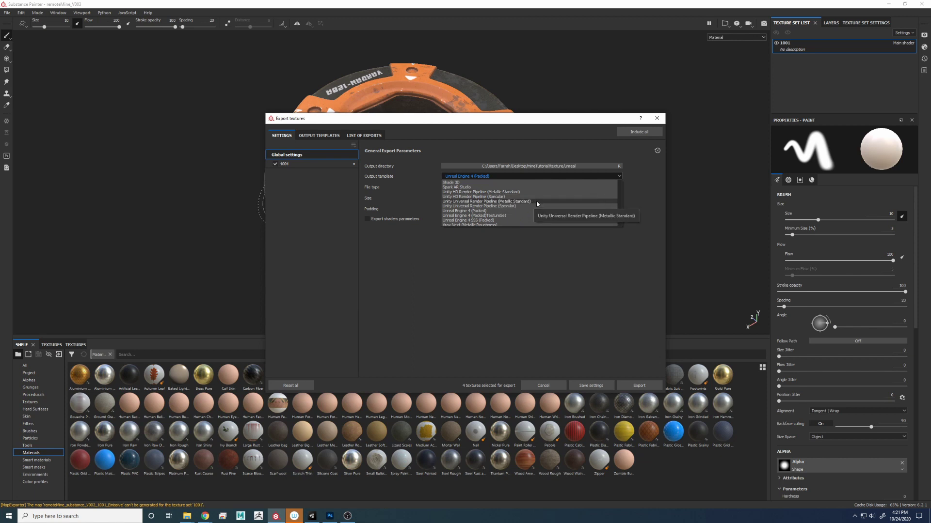
{"action": "left_click", "coordinate": [537, 204]}
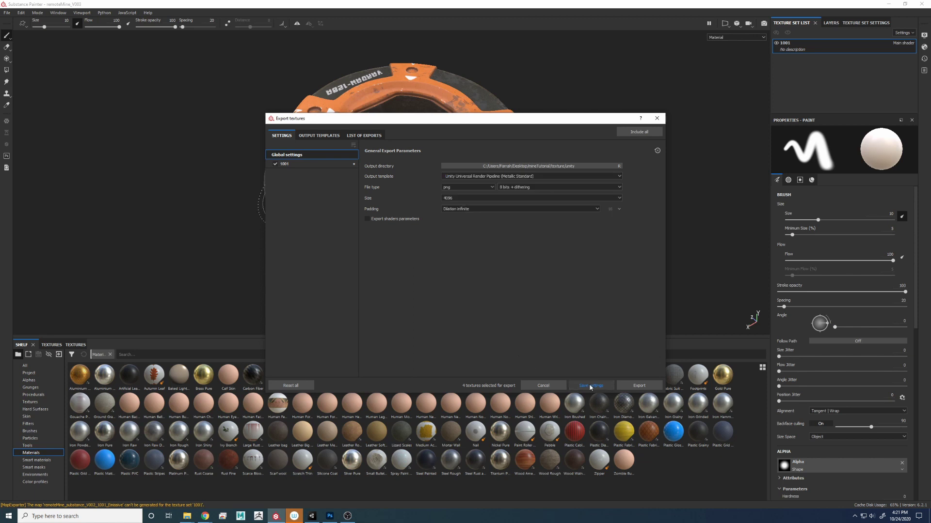
{"action": "left_click", "coordinate": [652, 386]}
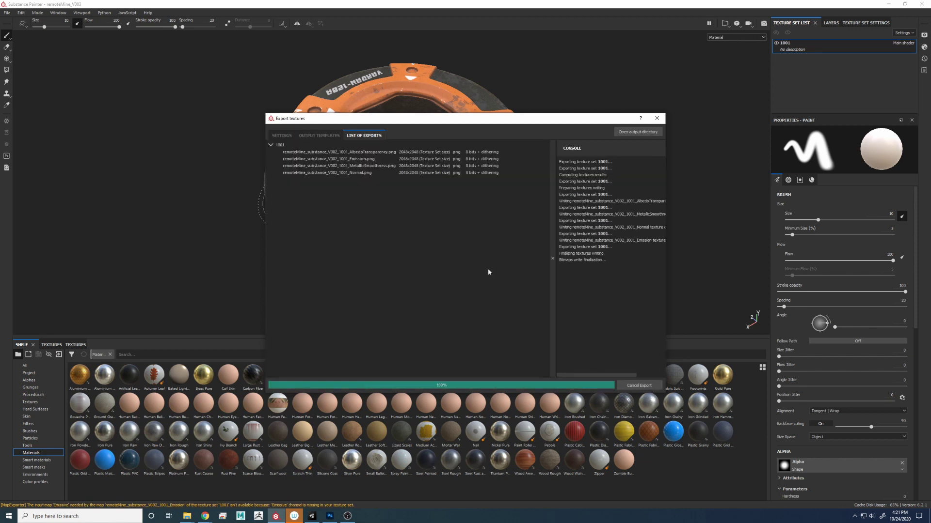
{"action": "left_click", "coordinate": [662, 121]}
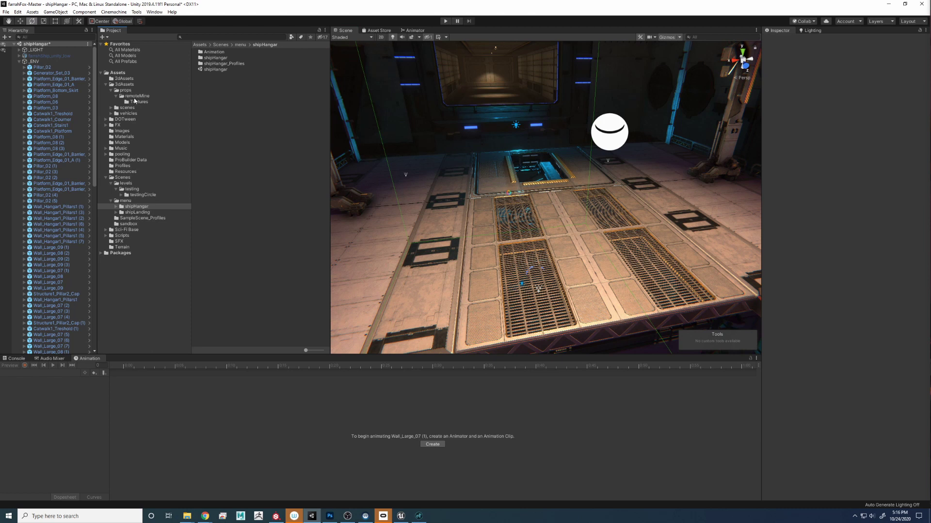
Switch to Unity and import remoteMine_substance_V002.obj from the mineTutorial folder into the project's remoteMine folder
{"action": "left_click", "coordinate": [137, 96]}
{"action": "right_click", "coordinate": [269, 111]}
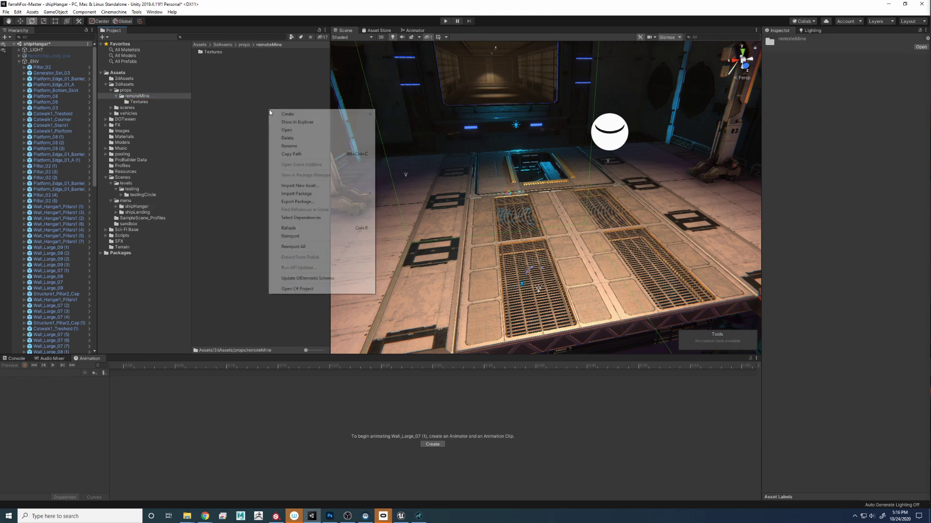
{"action": "left_click", "coordinate": [299, 185]}
{"action": "left_click", "coordinate": [261, 66]}
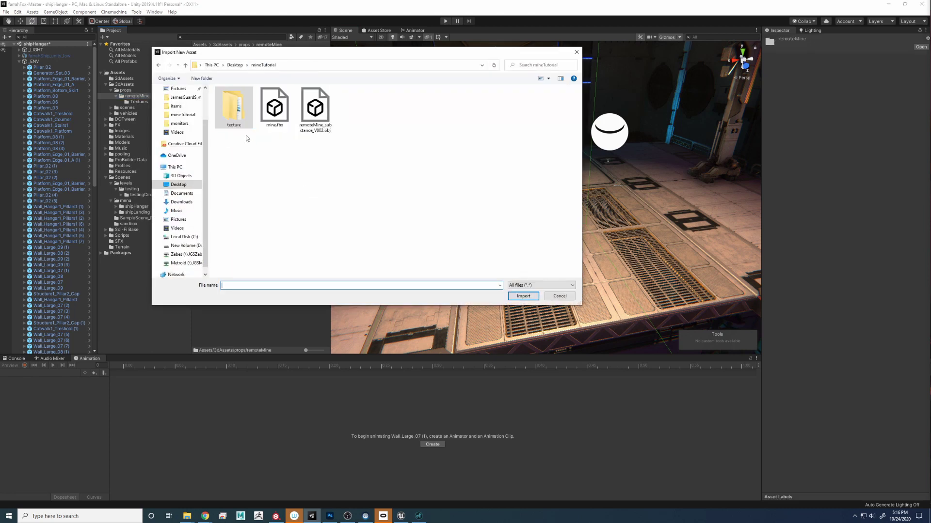
{"action": "double_click", "coordinate": [315, 104]}
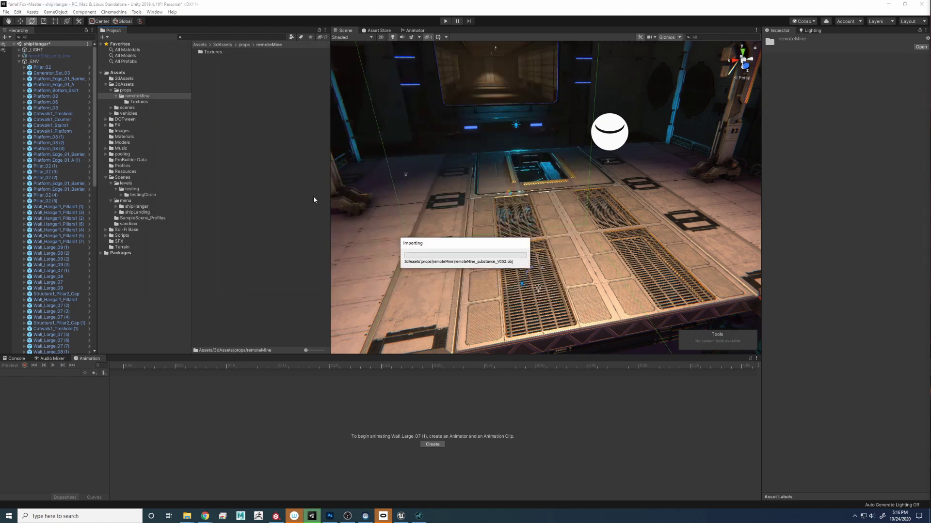
Place the imported mine model in the shipHangar scene above the floor, scaled to about 2.26 and tilted
{"action": "left_click_drag", "start_coordinate": [252, 57], "coordinate": [565, 130]}
{"action": "key", "text": "r"}
{"action": "key", "text": "w"}
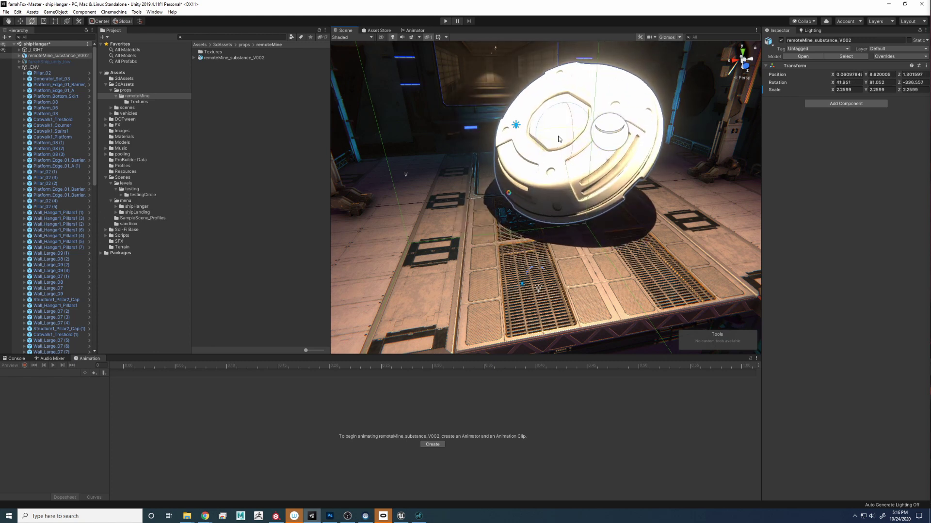
Import the AlbedoTransparency, MetallicSmoothness and Normal PNGs from the exported unity folder into remoteMine's Textures folder
{"action": "double_click", "coordinate": [212, 51]}
{"action": "right_click", "coordinate": [240, 114]}
{"action": "left_click", "coordinate": [280, 190]}
{"action": "double_click", "coordinate": [234, 107]}
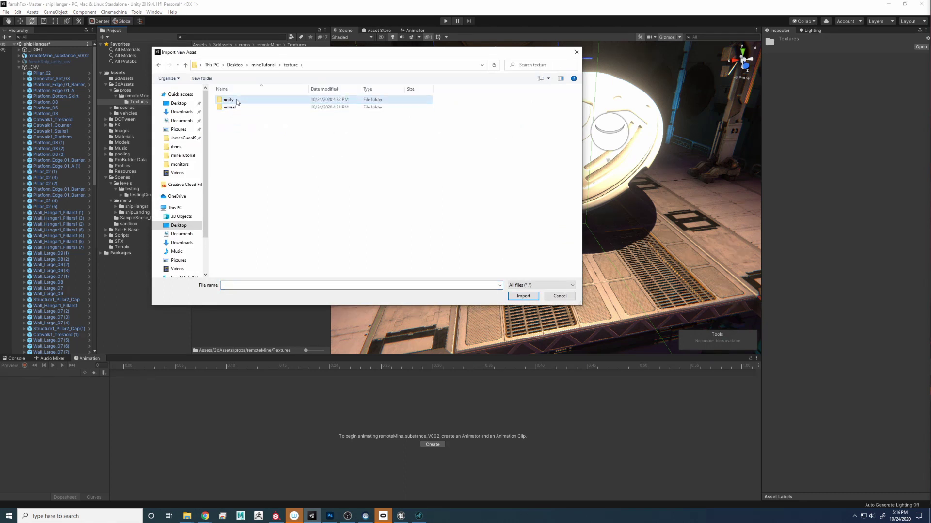
{"action": "double_click", "coordinate": [237, 102]}
{"action": "key", "text": "ctrl+a"}
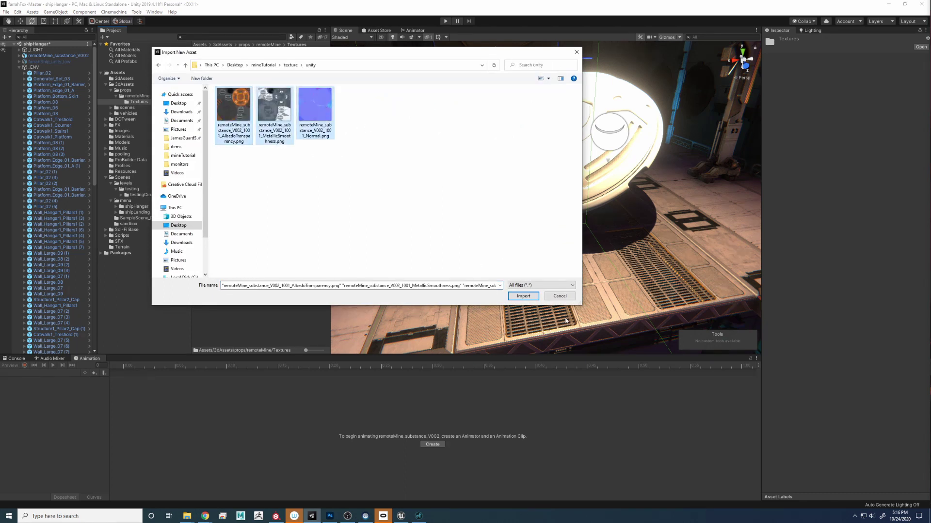
{"action": "left_click", "coordinate": [518, 298]}
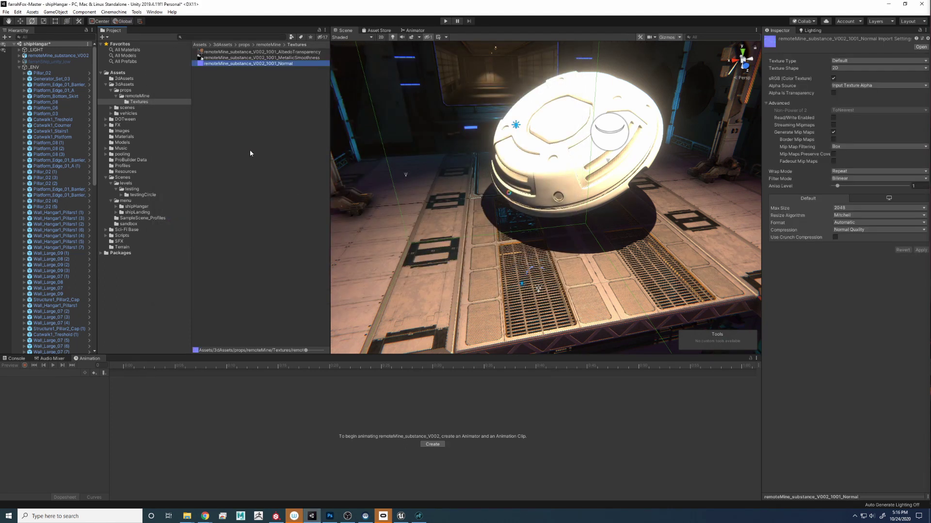
Create a material named remoteMat in the remoteMine folder
{"action": "left_click", "coordinate": [269, 45]}
{"action": "right_click", "coordinate": [243, 139]}
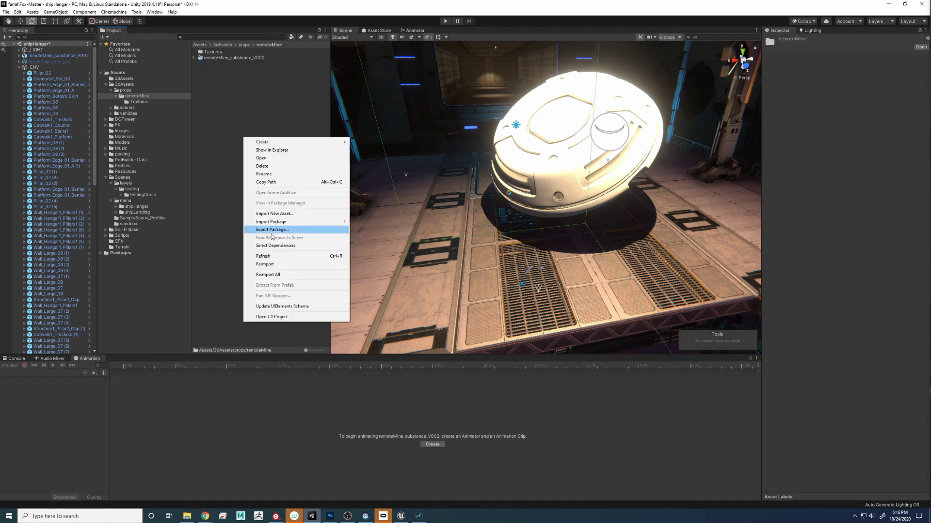
{"action": "mouse_move", "coordinate": [309, 145]}
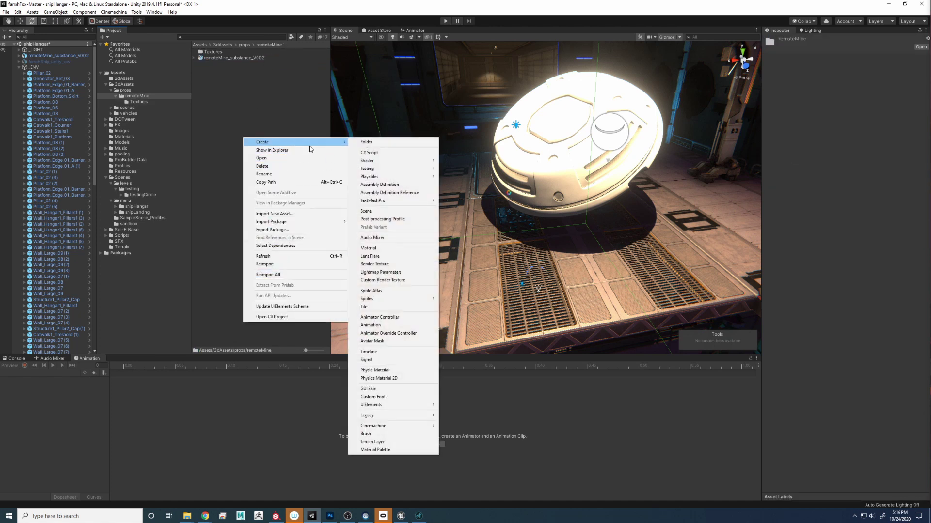
{"action": "left_click", "coordinate": [373, 244]}
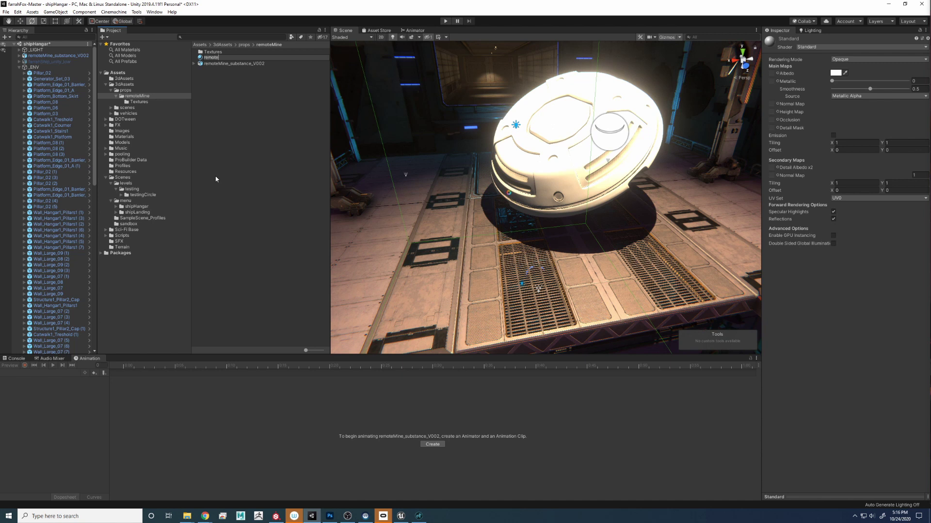
{"action": "key", "text": "Return"}
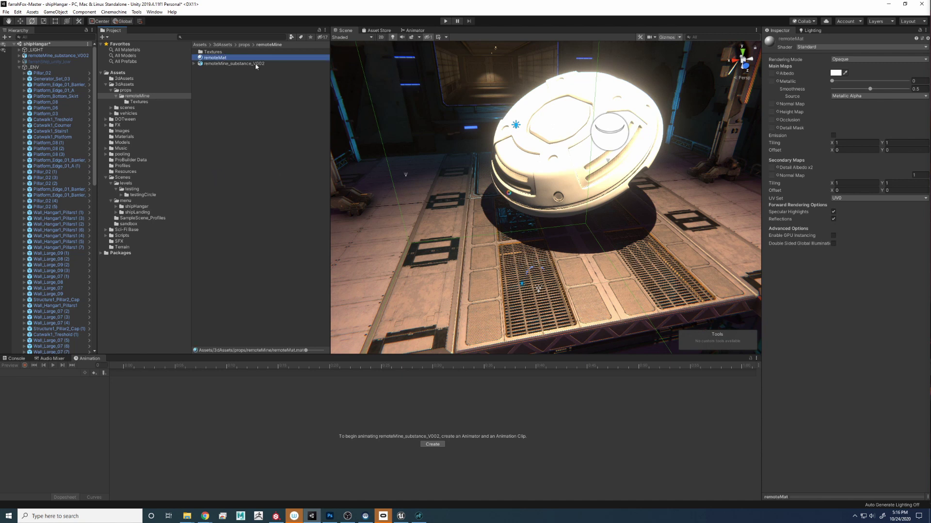
Assign the AlbedoTransparency, MetallicSmoothness and Normal textures to remoteMat's Albedo, Metallic and Normal Map slots, and mark the normal texture as a normal map
{"action": "left_click", "coordinate": [139, 102]}
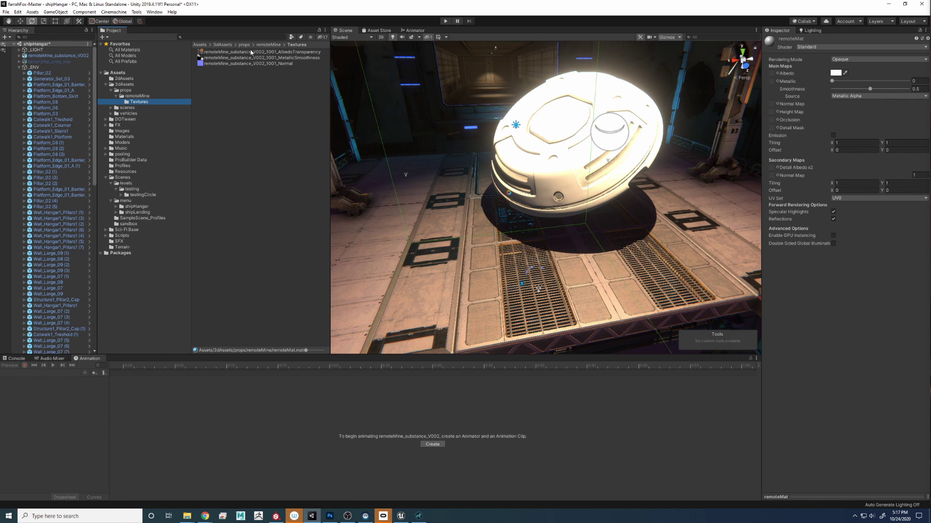
{"action": "left_click_drag", "start_coordinate": [251, 51], "coordinate": [881, 121]}
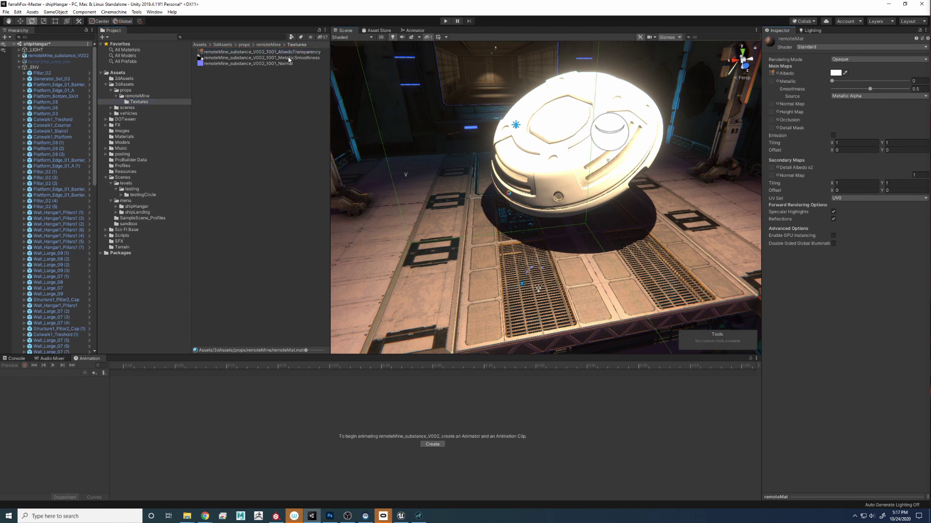
{"action": "left_click_drag", "start_coordinate": [288, 58], "coordinate": [837, 127]}
{"action": "left_click_drag", "start_coordinate": [773, 82], "coordinate": [774, 105]}
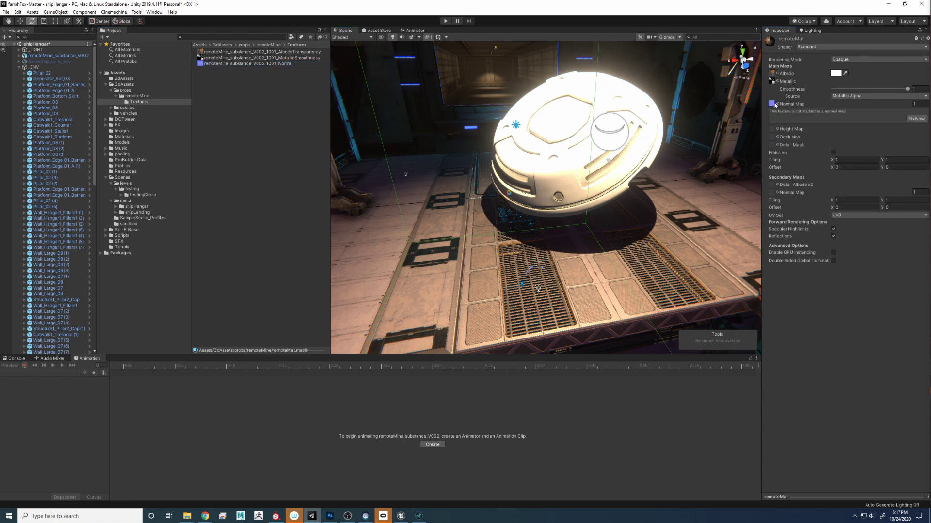
{"action": "left_click", "coordinate": [917, 118]}
Apply remoteMat to the mine in the hangar scene and rotate the mine until it sits nearly level
{"action": "left_click_drag", "start_coordinate": [559, 171], "coordinate": [576, 185], "text": "alt"}
{"action": "left_click", "coordinate": [268, 44]}
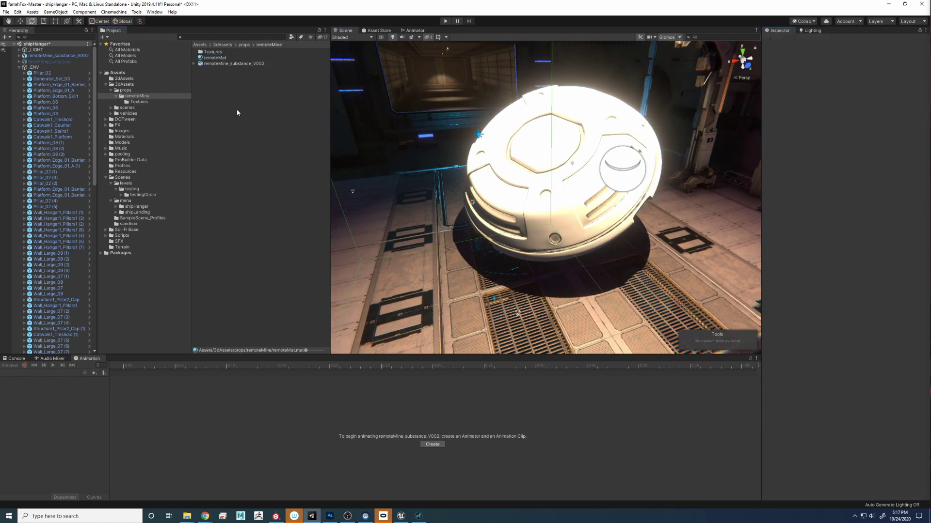
{"action": "left_click_drag", "start_coordinate": [215, 58], "coordinate": [545, 155]}
{"action": "left_click", "coordinate": [545, 153]}
{"action": "left_click_drag", "start_coordinate": [541, 156], "coordinate": [581, 135]}
{"action": "left_click_drag", "start_coordinate": [563, 173], "coordinate": [608, 237], "text": "alt"}
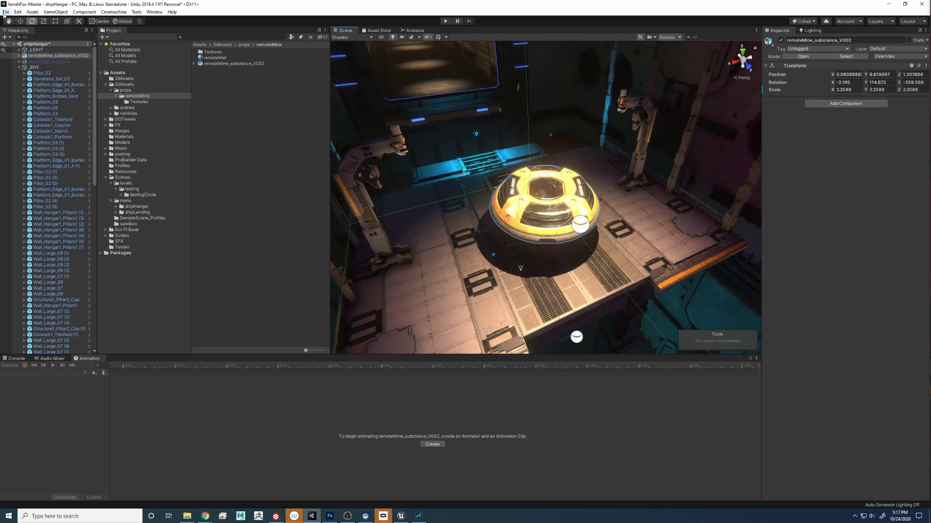
Create a new scene in place of the open shipHangar scene
{"action": "left_click", "coordinate": [6, 12]}
{"action": "left_click", "coordinate": [19, 20]}
{"action": "left_click", "coordinate": [476, 272]}
Place the remoteMine_substance_V002 model in the new scene, apply remoteMat to it and frame it
{"action": "left_click_drag", "start_coordinate": [237, 63], "coordinate": [499, 157]}
{"action": "left_click_drag", "start_coordinate": [223, 60], "coordinate": [620, 201]}
{"action": "left_click", "coordinate": [631, 158]}
{"action": "left_click", "coordinate": [514, 165]}
{"action": "key", "text": "f"}
{"action": "middle_click_drag", "start_coordinate": [621, 201], "coordinate": [622, 162], "text": "alt"}
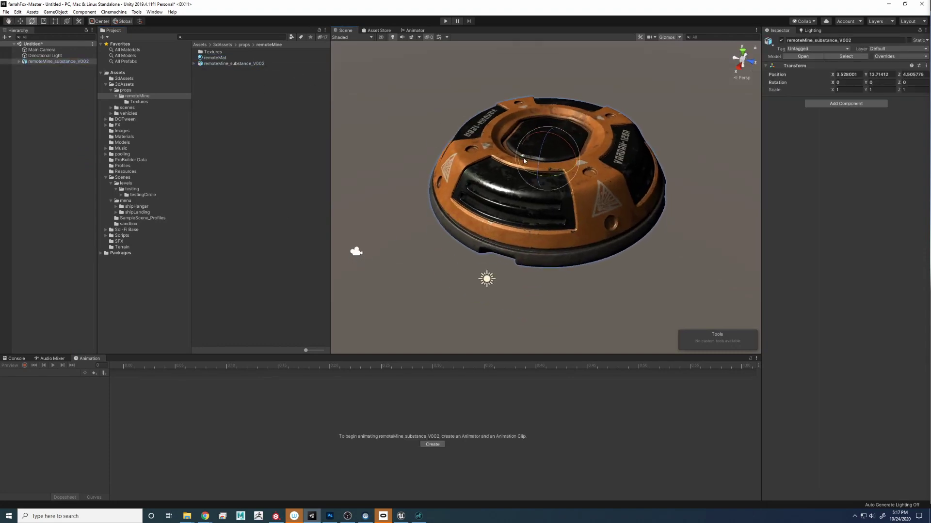
Rotate the textured mine in the new scene to about -34, 56 and 378 degrees on X, Y and Z
{"action": "left_click_drag", "start_coordinate": [548, 169], "coordinate": [618, 144]}
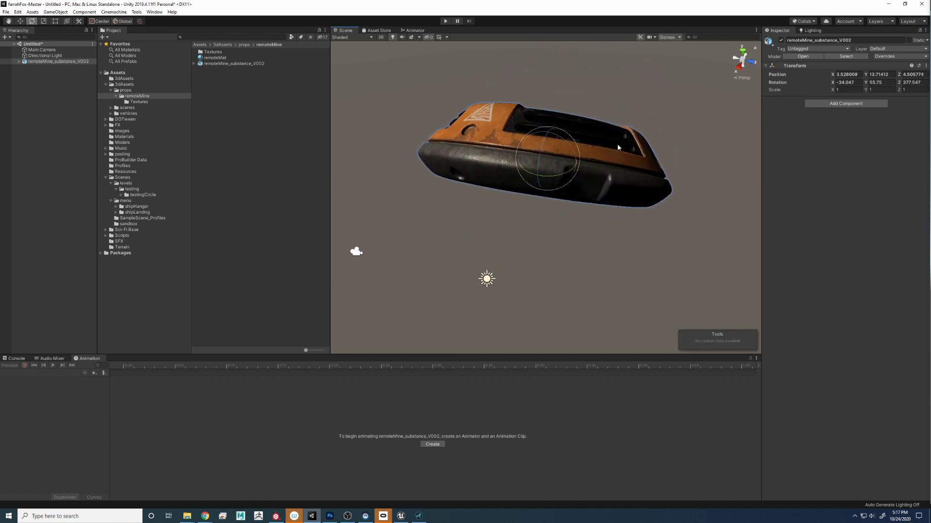
{"action": "left_click", "coordinate": [6, 12]}
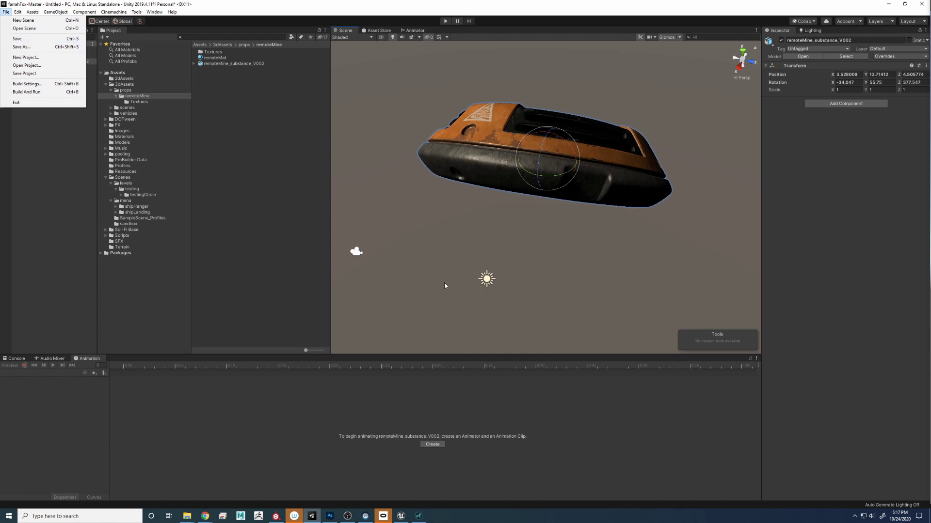